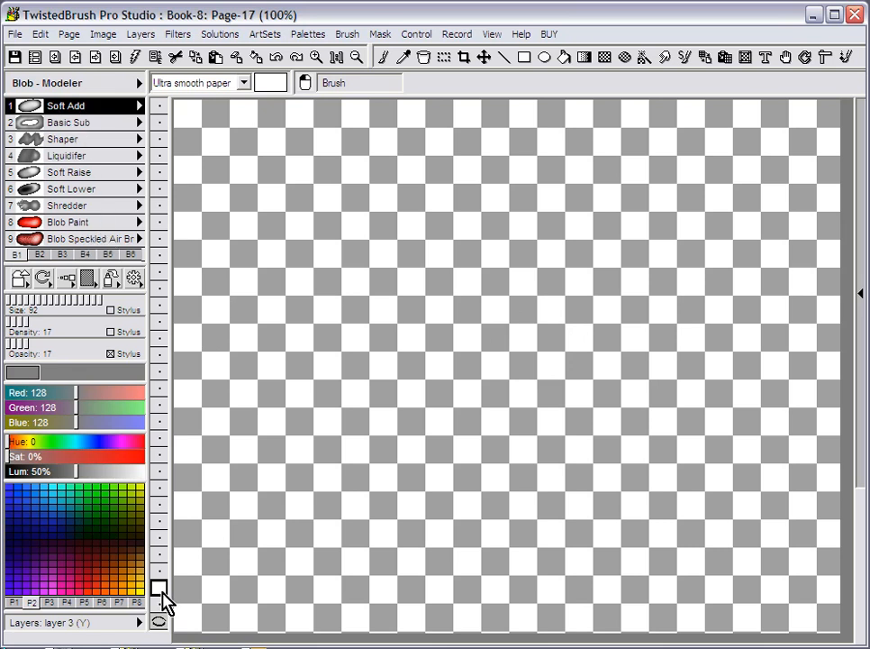
- Check layer 3's mix mode, then model a large lobed blob in the middle of the canvas with the Soft Add brush
{"action": "left_click", "coordinate": [140, 621]}
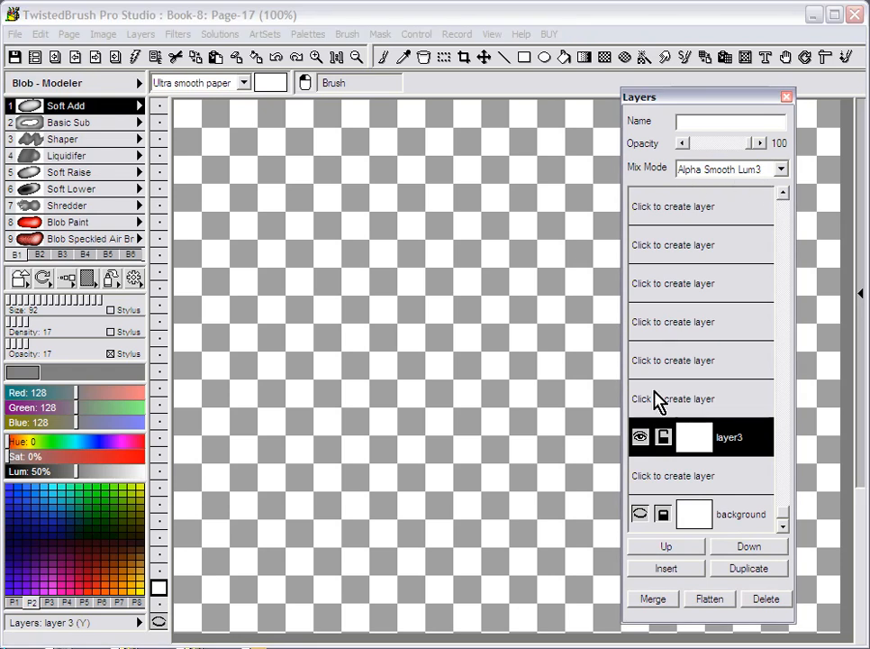
{"action": "left_click", "coordinate": [787, 96]}
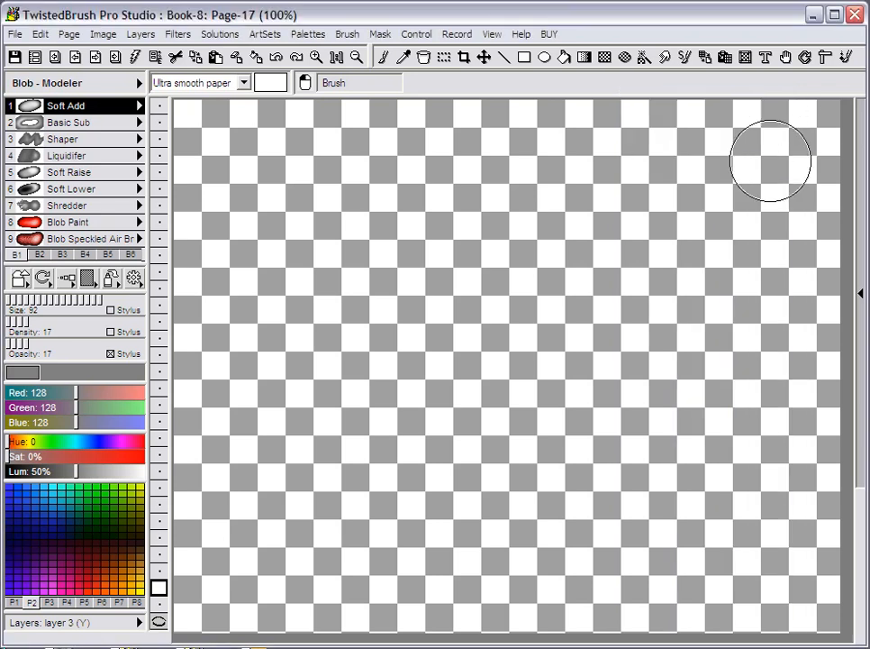
{"action": "left_click", "coordinate": [91, 106]}
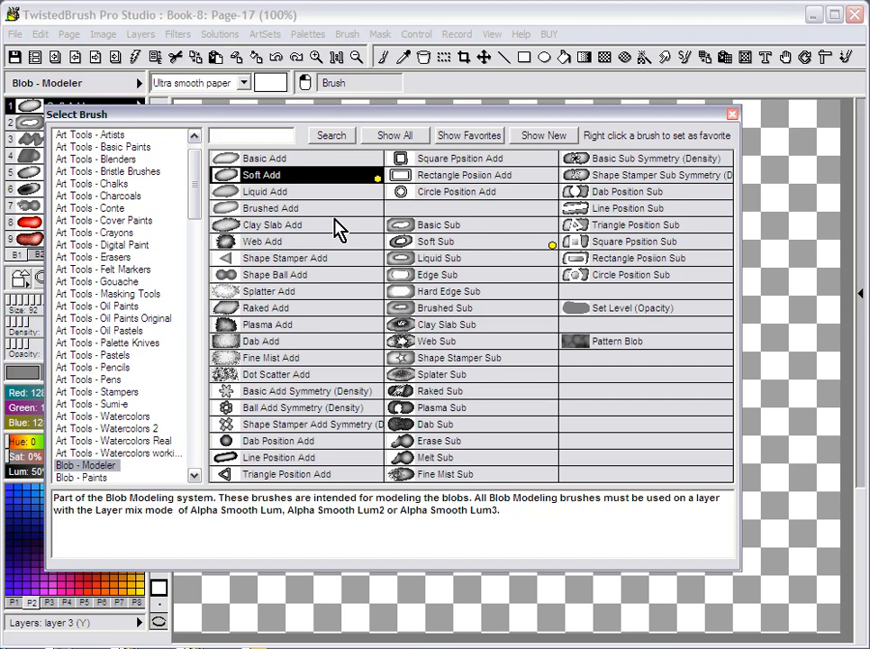
{"action": "left_click", "coordinate": [298, 187]}
{"action": "mouse_move", "coordinate": [494, 288]}
{"action": "left_mouse_down"}
{"action": "mouse_move", "coordinate": [369, 363]}
{"action": "mouse_move", "coordinate": [486, 341]}
{"action": "mouse_move", "coordinate": [494, 396]}
{"action": "mouse_move", "coordinate": [511, 402]}
{"action": "mouse_move", "coordinate": [478, 241]}
{"action": "mouse_move", "coordinate": [412, 231]}
{"action": "mouse_move", "coordinate": [348, 319]}
{"action": "mouse_move", "coordinate": [333, 413]}
{"action": "mouse_move", "coordinate": [385, 421]}
{"action": "mouse_move", "coordinate": [458, 269]}
{"action": "mouse_move", "coordinate": [548, 237]}
{"action": "mouse_move", "coordinate": [540, 180]}
{"action": "mouse_move", "coordinate": [476, 201]}
{"action": "mouse_move", "coordinate": [498, 197]}
{"action": "mouse_move", "coordinate": [561, 347]}
{"action": "mouse_move", "coordinate": [538, 353]}
{"action": "mouse_move", "coordinate": [575, 369]}
{"action": "mouse_move", "coordinate": [556, 410]}
{"action": "mouse_move", "coordinate": [470, 412]}
{"action": "mouse_move", "coordinate": [534, 297]}
{"action": "mouse_move", "coordinate": [577, 246]}
{"action": "mouse_move", "coordinate": [427, 305]}
{"action": "mouse_move", "coordinate": [379, 307]}
{"action": "mouse_move", "coordinate": [330, 370]}
{"action": "mouse_move", "coordinate": [349, 432]}
{"action": "mouse_move", "coordinate": [375, 466]}
{"action": "mouse_move", "coordinate": [381, 495]}
{"action": "mouse_move", "coordinate": [360, 514]}
{"action": "mouse_move", "coordinate": [445, 427]}
{"action": "mouse_move", "coordinate": [548, 372]}
{"action": "left_mouse_up"}
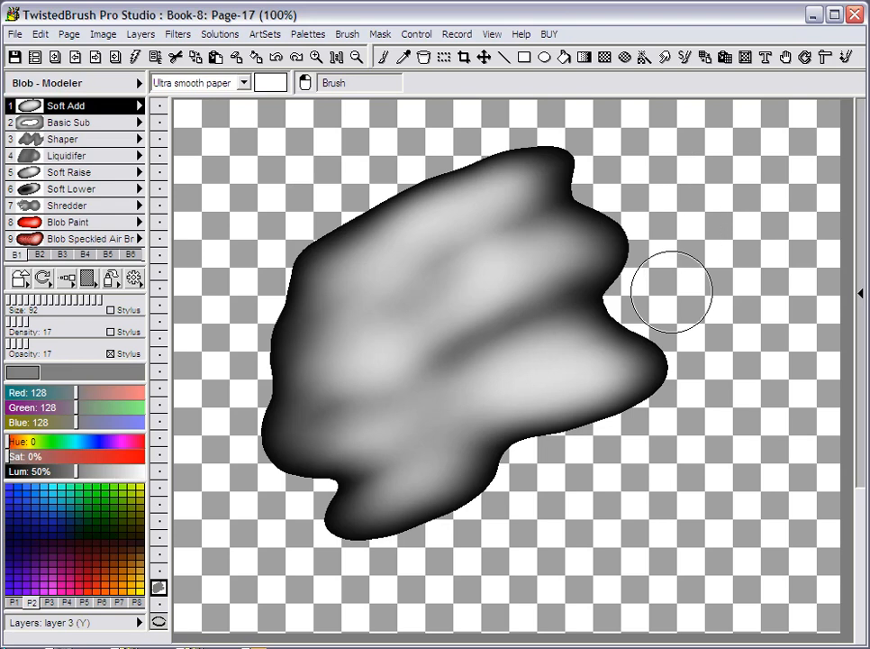
- Model a thick slanted arm beside the main blob with Soft Add and join it to the body's lower lobe
{"action": "left_click_drag", "start_coordinate": [671, 288], "coordinate": [727, 180]}
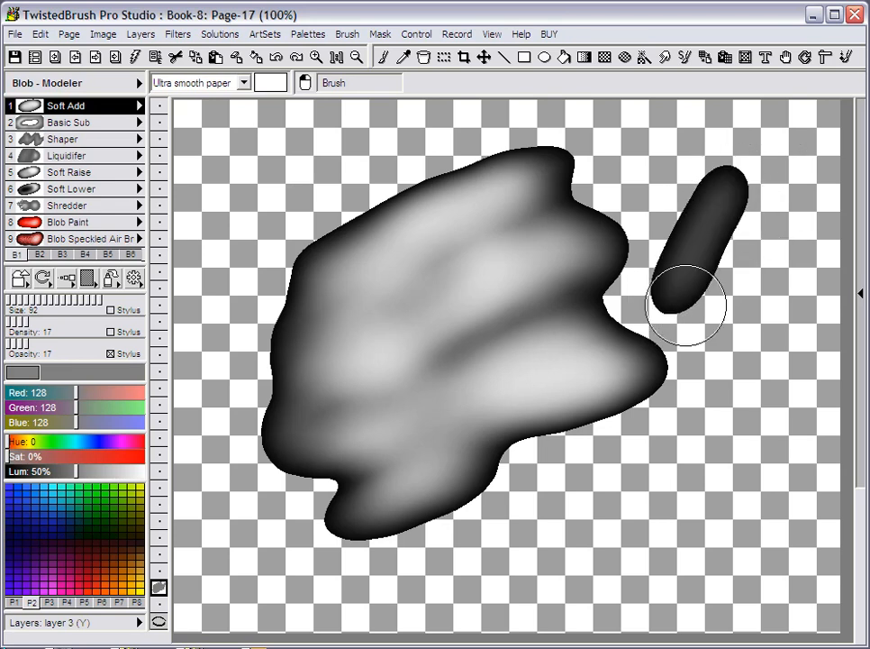
{"action": "mouse_move", "coordinate": [686, 306]}
{"action": "left_mouse_down"}
{"action": "mouse_move", "coordinate": [750, 191]}
{"action": "mouse_move", "coordinate": [699, 308]}
{"action": "mouse_move", "coordinate": [778, 231]}
{"action": "mouse_move", "coordinate": [702, 312]}
{"action": "mouse_move", "coordinate": [720, 289]}
{"action": "left_mouse_up"}
{"action": "mouse_move", "coordinate": [696, 370]}
{"action": "left_mouse_down"}
{"action": "mouse_move", "coordinate": [671, 307]}
{"action": "mouse_move", "coordinate": [722, 213]}
{"action": "mouse_move", "coordinate": [671, 291]}
{"action": "mouse_move", "coordinate": [680, 334]}
{"action": "mouse_move", "coordinate": [666, 361]}
{"action": "mouse_move", "coordinate": [694, 369]}
{"action": "mouse_move", "coordinate": [475, 412]}
{"action": "mouse_move", "coordinate": [641, 386]}
{"action": "left_mouse_up"}
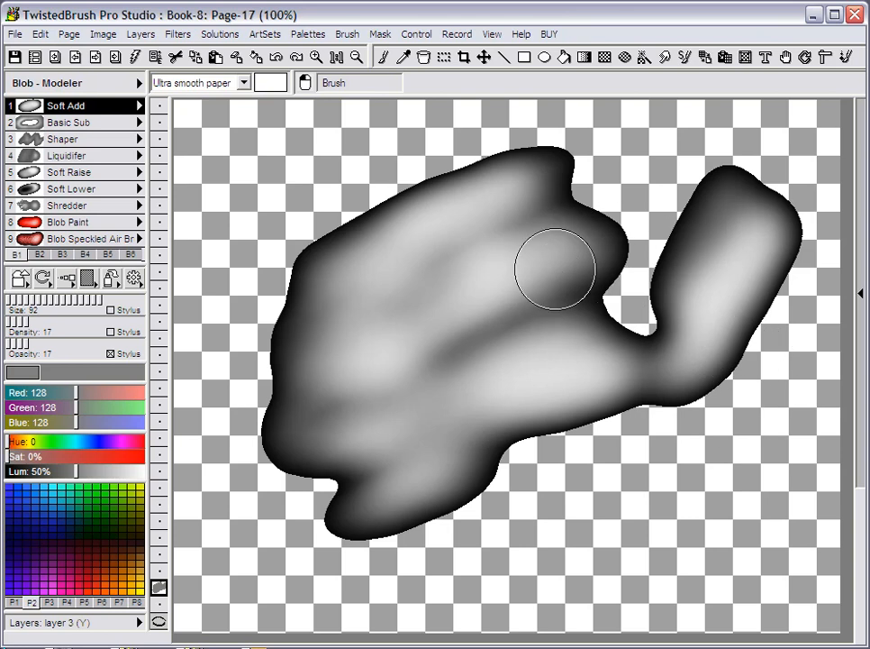
{"action": "left_click_drag", "start_coordinate": [316, 269], "coordinate": [348, 235]}
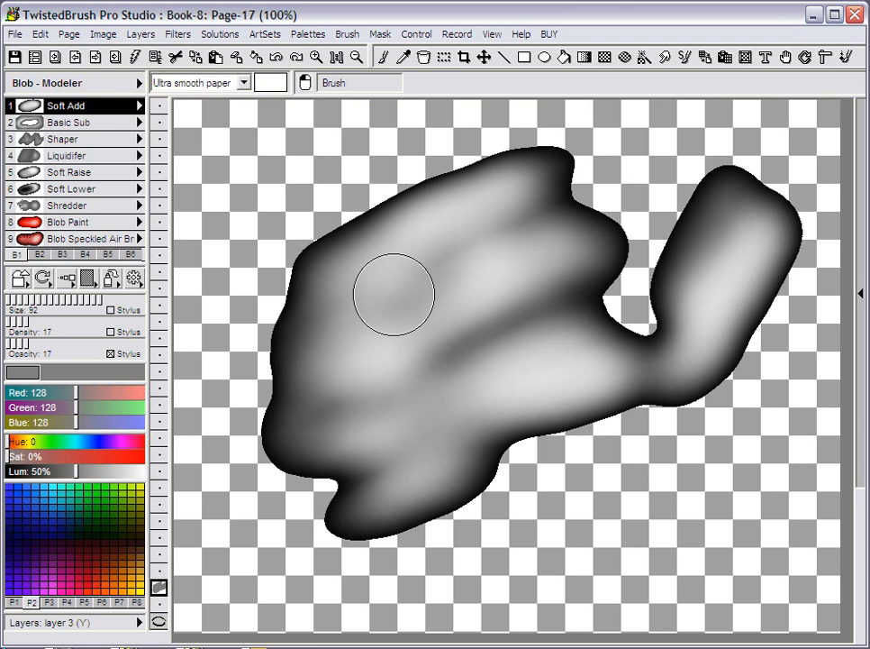
- Carve deep notches into both sides of the main blob and trim its outer edges with the Basic Sub brush
{"action": "left_click", "coordinate": [116, 126]}
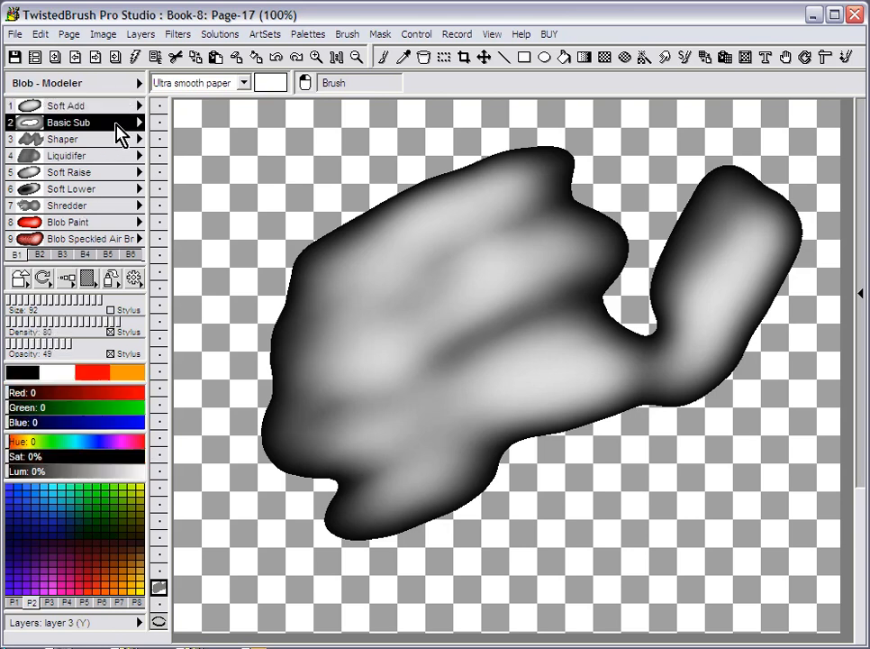
{"action": "mouse_move", "coordinate": [255, 330]}
{"action": "left_mouse_down"}
{"action": "mouse_move", "coordinate": [258, 321]}
{"action": "mouse_move", "coordinate": [385, 290]}
{"action": "left_mouse_up"}
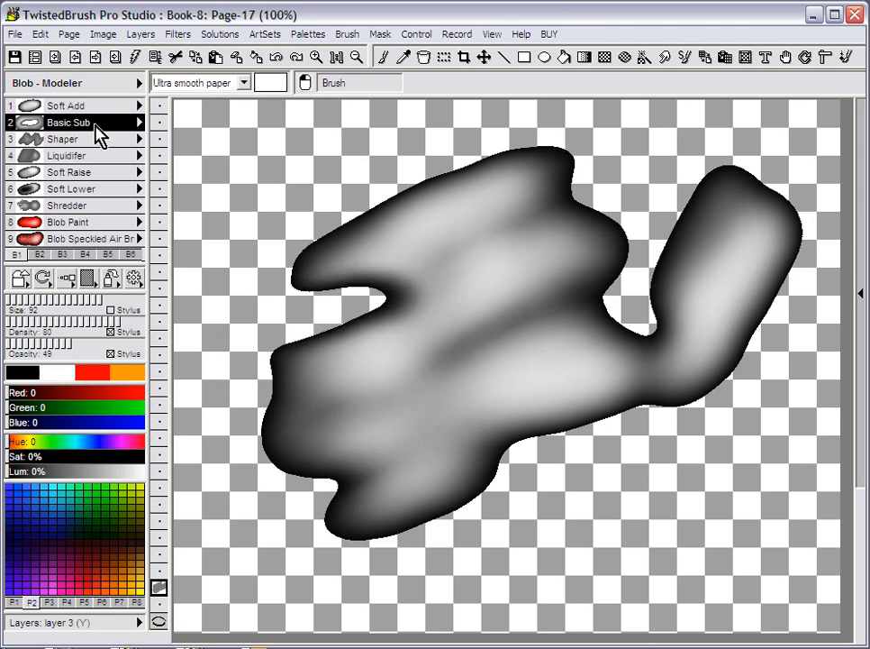
{"action": "mouse_move", "coordinate": [298, 309]}
{"action": "left_mouse_down"}
{"action": "mouse_move", "coordinate": [319, 341]}
{"action": "mouse_move", "coordinate": [439, 321]}
{"action": "mouse_move", "coordinate": [273, 410]}
{"action": "mouse_move", "coordinate": [305, 400]}
{"action": "mouse_move", "coordinate": [536, 439]}
{"action": "mouse_move", "coordinate": [571, 420]}
{"action": "mouse_move", "coordinate": [557, 380]}
{"action": "mouse_move", "coordinate": [573, 408]}
{"action": "mouse_move", "coordinate": [557, 386]}
{"action": "mouse_move", "coordinate": [637, 460]}
{"action": "left_mouse_up"}
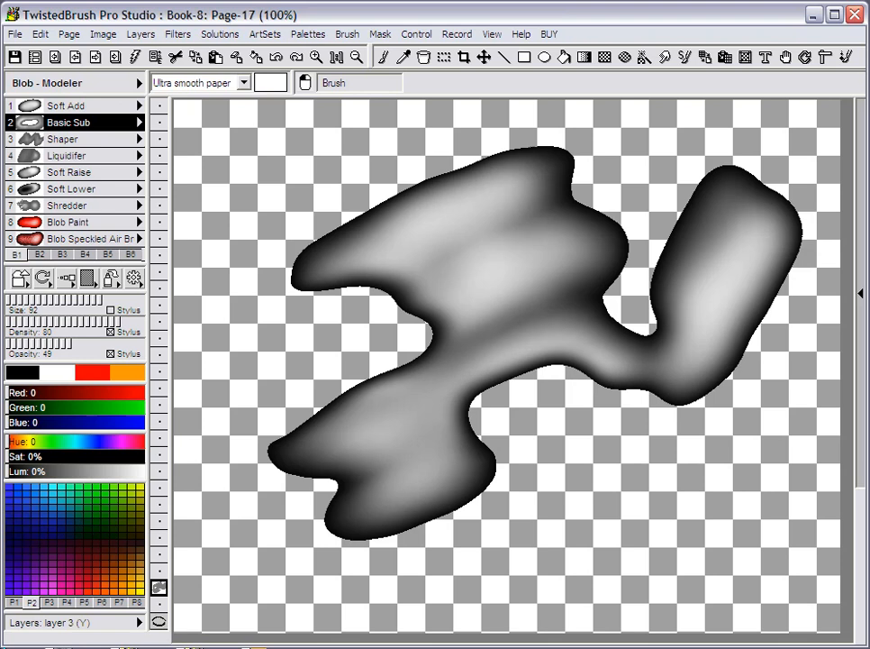
{"action": "mouse_move", "coordinate": [591, 231]}
{"action": "left_mouse_down"}
{"action": "mouse_move", "coordinate": [626, 249]}
{"action": "mouse_move", "coordinate": [641, 301]}
{"action": "mouse_move", "coordinate": [602, 167]}
{"action": "mouse_move", "coordinate": [579, 146]}
{"action": "mouse_move", "coordinate": [577, 161]}
{"action": "mouse_move", "coordinate": [381, 190]}
{"action": "left_mouse_up"}
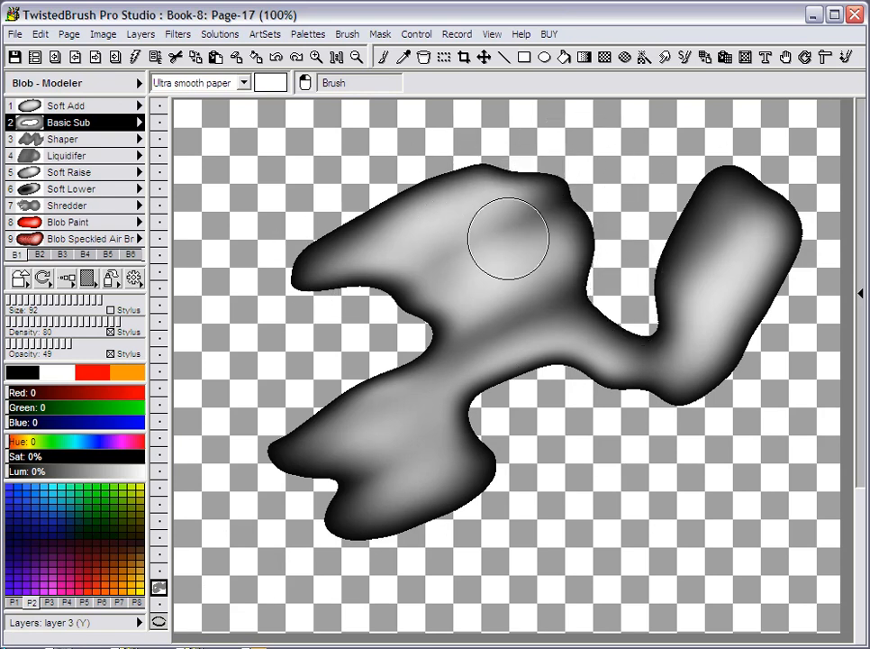
{"action": "mouse_move", "coordinate": [323, 400]}
{"action": "left_mouse_down"}
{"action": "mouse_move", "coordinate": [284, 435]}
{"action": "mouse_move", "coordinate": [282, 477]}
{"action": "mouse_move", "coordinate": [289, 445]}
{"action": "left_mouse_up"}
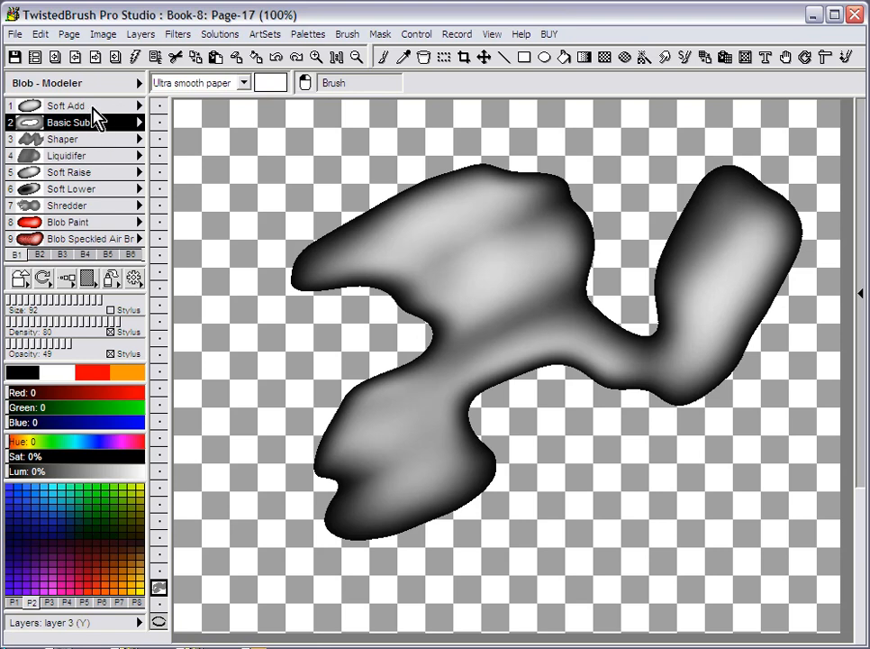
- Pull finger-like protrusions out of the blob's left side with the Shaper brush
{"action": "left_click", "coordinate": [99, 141]}
{"action": "mouse_move", "coordinate": [397, 237]}
{"action": "left_mouse_down"}
{"action": "mouse_move", "coordinate": [307, 280]}
{"action": "mouse_move", "coordinate": [402, 236]}
{"action": "mouse_move", "coordinate": [339, 191]}
{"action": "left_mouse_up"}
{"action": "mouse_move", "coordinate": [396, 214]}
{"action": "left_mouse_down"}
{"action": "mouse_move", "coordinate": [332, 164]}
{"action": "mouse_move", "coordinate": [360, 140]}
{"action": "mouse_move", "coordinate": [339, 155]}
{"action": "mouse_move", "coordinate": [282, 159]}
{"action": "mouse_move", "coordinate": [217, 185]}
{"action": "left_mouse_up"}
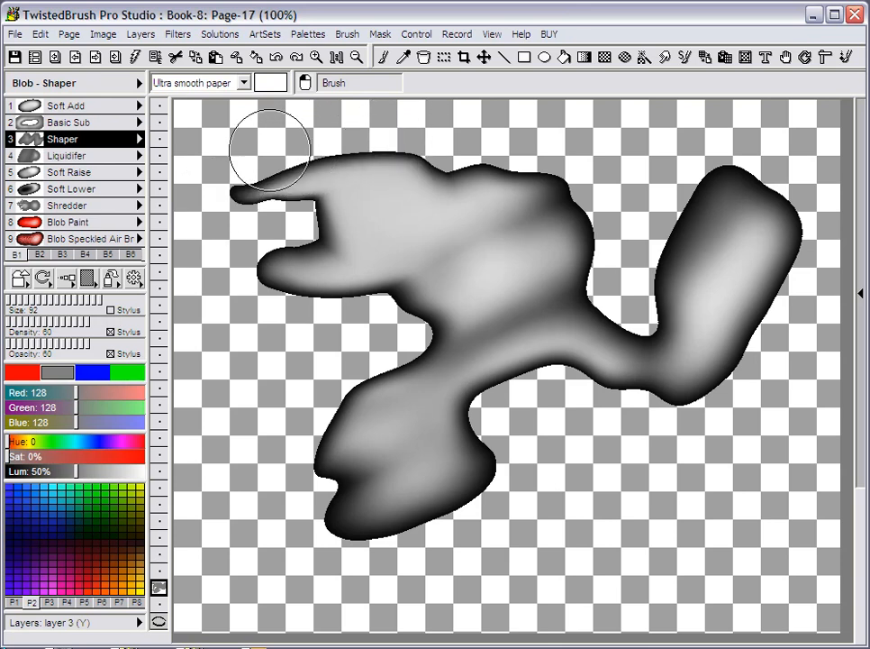
{"action": "mouse_move", "coordinate": [473, 288]}
{"action": "left_mouse_down"}
{"action": "mouse_move", "coordinate": [451, 316]}
{"action": "mouse_move", "coordinate": [290, 362]}
{"action": "left_mouse_up"}
{"action": "left_click_drag", "start_coordinate": [359, 338], "coordinate": [255, 420]}
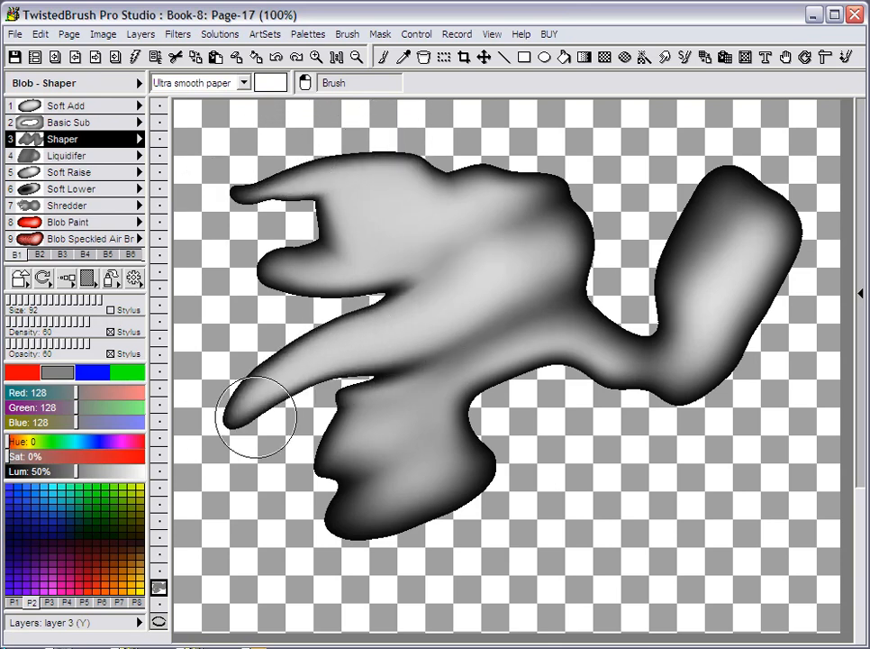
- Reshape the lower limb, upper edge and connecting neck with Shaper, and stretch the right arm into a curved horn
{"action": "mouse_move", "coordinate": [439, 457]}
{"action": "left_mouse_down"}
{"action": "mouse_move", "coordinate": [583, 485]}
{"action": "mouse_move", "coordinate": [427, 465]}
{"action": "left_mouse_up"}
{"action": "mouse_move", "coordinate": [520, 461]}
{"action": "left_mouse_down"}
{"action": "mouse_move", "coordinate": [390, 452]}
{"action": "mouse_move", "coordinate": [491, 348]}
{"action": "mouse_move", "coordinate": [553, 373]}
{"action": "mouse_move", "coordinate": [669, 308]}
{"action": "mouse_move", "coordinate": [676, 220]}
{"action": "mouse_move", "coordinate": [711, 214]}
{"action": "mouse_move", "coordinate": [695, 171]}
{"action": "mouse_move", "coordinate": [653, 149]}
{"action": "left_mouse_up"}
{"action": "mouse_move", "coordinate": [671, 263]}
{"action": "left_mouse_down"}
{"action": "mouse_move", "coordinate": [609, 218]}
{"action": "mouse_move", "coordinate": [510, 181]}
{"action": "mouse_move", "coordinate": [557, 181]}
{"action": "mouse_move", "coordinate": [485, 146]}
{"action": "mouse_move", "coordinate": [415, 153]}
{"action": "mouse_move", "coordinate": [582, 193]}
{"action": "mouse_move", "coordinate": [414, 148]}
{"action": "mouse_move", "coordinate": [407, 163]}
{"action": "mouse_move", "coordinate": [399, 161]}
{"action": "mouse_move", "coordinate": [588, 240]}
{"action": "mouse_move", "coordinate": [582, 201]}
{"action": "mouse_move", "coordinate": [631, 204]}
{"action": "mouse_move", "coordinate": [567, 157]}
{"action": "mouse_move", "coordinate": [419, 140]}
{"action": "mouse_move", "coordinate": [325, 144]}
{"action": "mouse_move", "coordinate": [394, 153]}
{"action": "mouse_move", "coordinate": [296, 147]}
{"action": "mouse_move", "coordinate": [307, 143]}
{"action": "mouse_move", "coordinate": [274, 162]}
{"action": "mouse_move", "coordinate": [270, 150]}
{"action": "mouse_move", "coordinate": [233, 173]}
{"action": "mouse_move", "coordinate": [215, 206]}
{"action": "mouse_move", "coordinate": [256, 176]}
{"action": "mouse_move", "coordinate": [250, 198]}
{"action": "mouse_move", "coordinate": [262, 172]}
{"action": "mouse_move", "coordinate": [244, 182]}
{"action": "mouse_move", "coordinate": [277, 167]}
{"action": "left_mouse_up"}
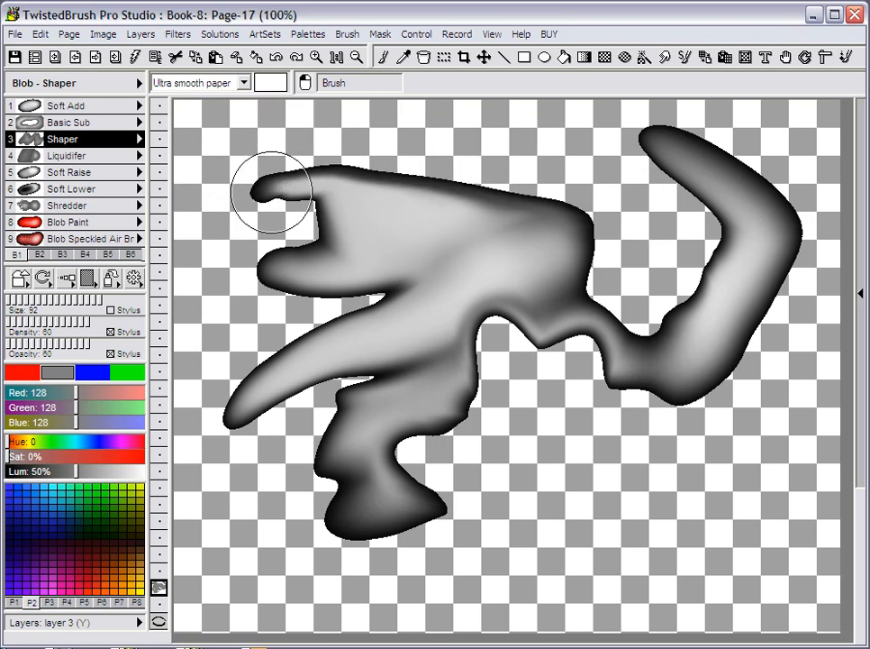
{"action": "mouse_move", "coordinate": [555, 349]}
{"action": "left_mouse_down"}
{"action": "mouse_move", "coordinate": [585, 348]}
{"action": "mouse_move", "coordinate": [599, 362]}
{"action": "mouse_move", "coordinate": [588, 373]}
{"action": "mouse_move", "coordinate": [601, 376]}
{"action": "mouse_move", "coordinate": [558, 376]}
{"action": "left_mouse_up"}
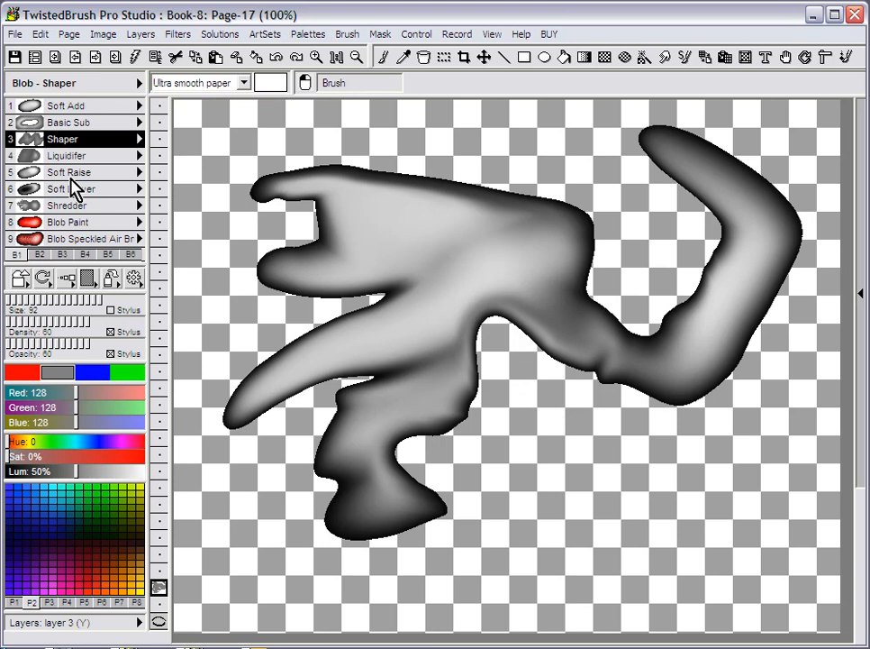
- Shred the upper body and neck edges into fur with Shredder, and lighten the curved arm's outer edge with Soft Raise
{"action": "left_click", "coordinate": [113, 208]}
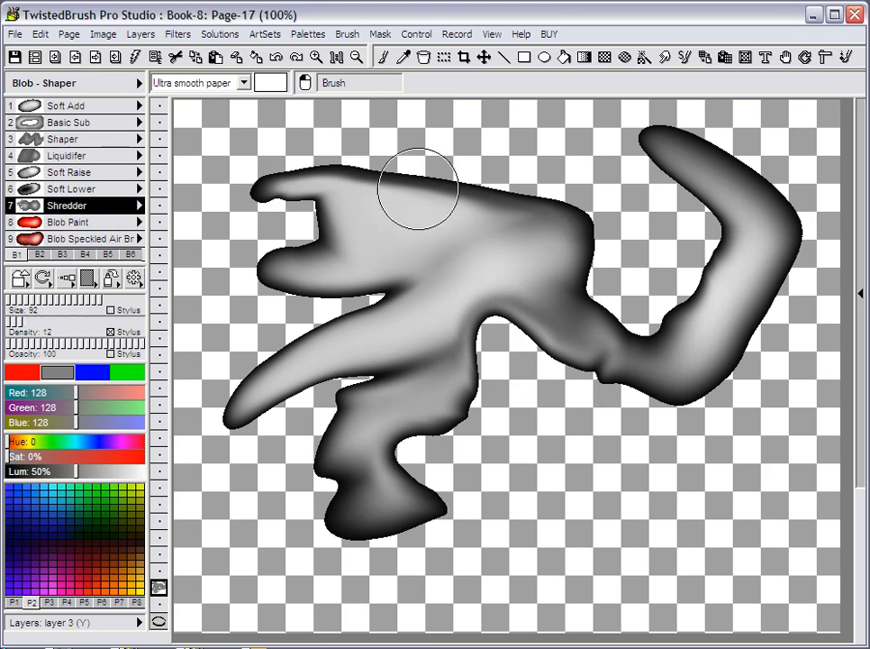
{"action": "mouse_move", "coordinate": [412, 212]}
{"action": "left_mouse_down"}
{"action": "mouse_move", "coordinate": [482, 139]}
{"action": "mouse_move", "coordinate": [540, 151]}
{"action": "mouse_move", "coordinate": [473, 207]}
{"action": "mouse_move", "coordinate": [349, 94]}
{"action": "mouse_move", "coordinate": [370, 200]}
{"action": "mouse_move", "coordinate": [253, 185]}
{"action": "mouse_move", "coordinate": [272, 209]}
{"action": "mouse_move", "coordinate": [220, 253]}
{"action": "mouse_move", "coordinate": [583, 315]}
{"action": "mouse_move", "coordinate": [533, 281]}
{"action": "mouse_move", "coordinate": [496, 287]}
{"action": "mouse_move", "coordinate": [435, 274]}
{"action": "left_mouse_up"}
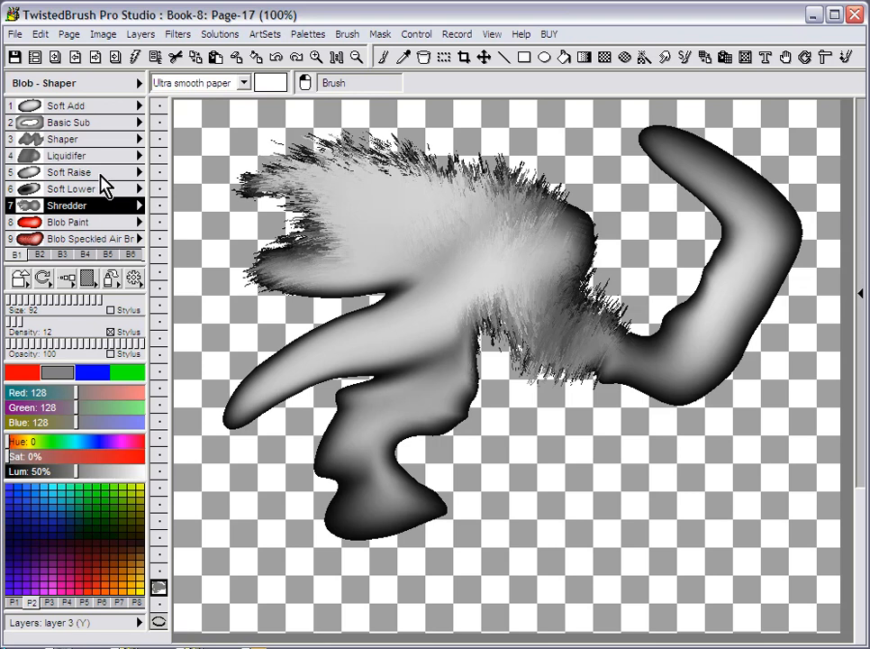
{"action": "left_click", "coordinate": [105, 175]}
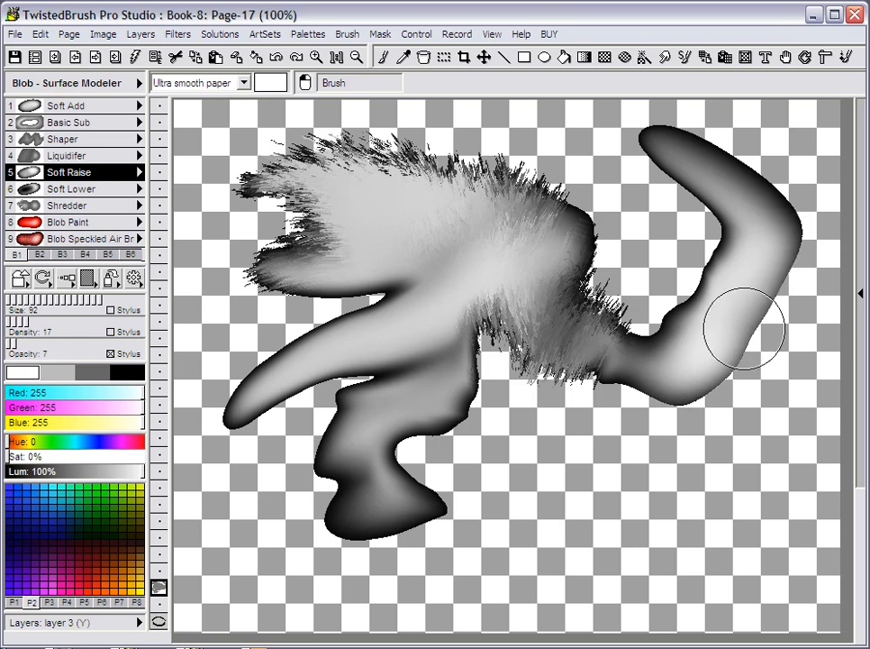
{"action": "mouse_move", "coordinate": [764, 312]}
{"action": "left_mouse_down"}
{"action": "mouse_move", "coordinate": [763, 346]}
{"action": "mouse_move", "coordinate": [708, 375]}
{"action": "mouse_move", "coordinate": [786, 234]}
{"action": "mouse_move", "coordinate": [788, 243]}
{"action": "mouse_move", "coordinate": [732, 183]}
{"action": "mouse_move", "coordinate": [788, 215]}
{"action": "left_mouse_up"}
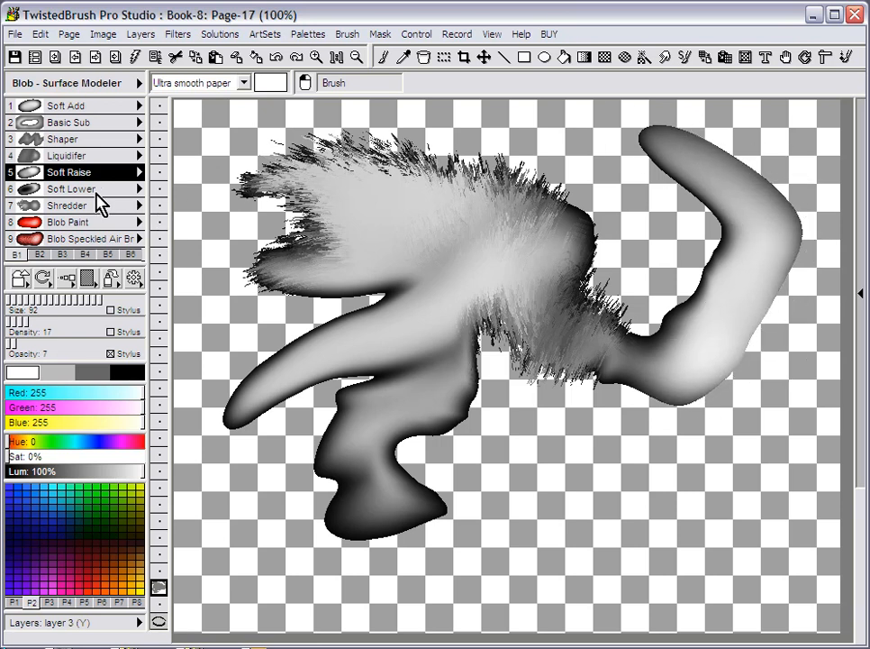
- Darken the curved arm's inner edge and the creases around the long finger with Soft Lower, reducing the brush size to 49
{"action": "left_click", "coordinate": [96, 190]}
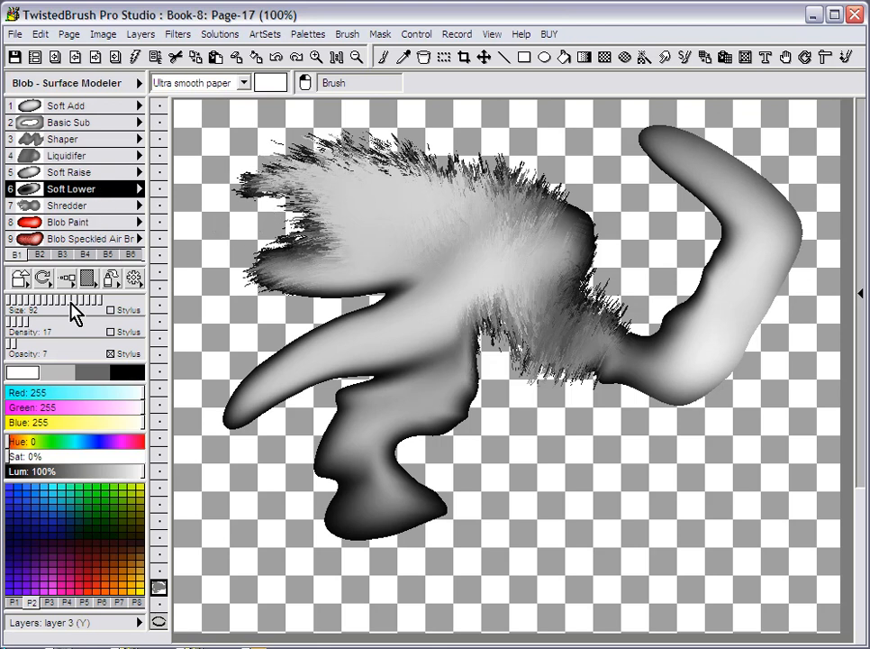
{"action": "mouse_move", "coordinate": [693, 184]}
{"action": "left_mouse_down"}
{"action": "mouse_move", "coordinate": [725, 202]}
{"action": "mouse_move", "coordinate": [699, 198]}
{"action": "mouse_move", "coordinate": [731, 214]}
{"action": "mouse_move", "coordinate": [723, 264]}
{"action": "mouse_move", "coordinate": [732, 246]}
{"action": "mouse_move", "coordinate": [668, 330]}
{"action": "mouse_move", "coordinate": [718, 290]}
{"action": "left_mouse_up"}
{"action": "mouse_move", "coordinate": [677, 165]}
{"action": "left_mouse_down"}
{"action": "mouse_move", "coordinate": [732, 200]}
{"action": "mouse_move", "coordinate": [722, 264]}
{"action": "mouse_move", "coordinate": [660, 330]}
{"action": "left_mouse_up"}
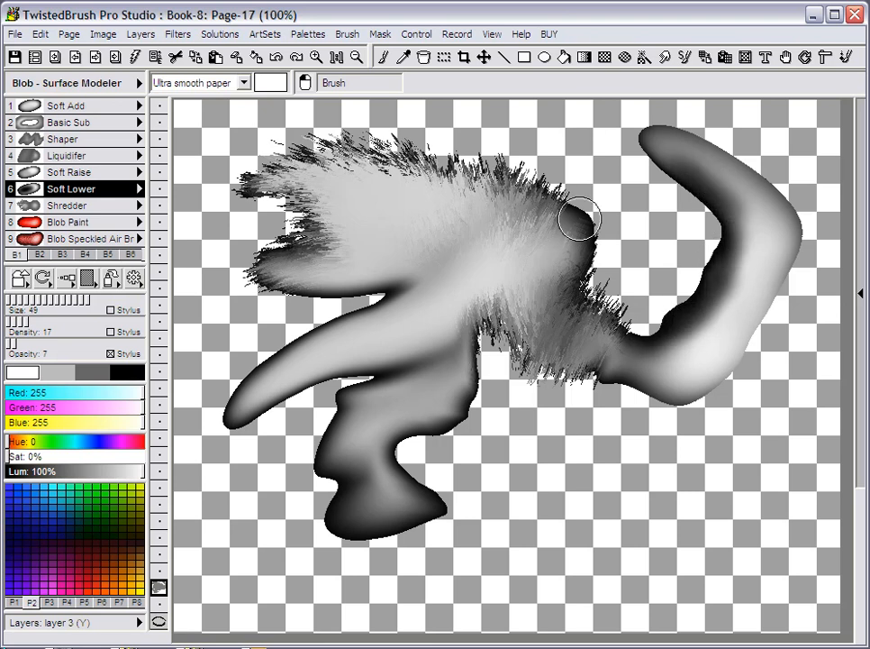
{"action": "left_click_drag", "start_coordinate": [578, 219], "coordinate": [604, 229]}
{"action": "mouse_move", "coordinate": [344, 316]}
{"action": "left_mouse_down"}
{"action": "mouse_move", "coordinate": [383, 288]}
{"action": "mouse_move", "coordinate": [383, 272]}
{"action": "mouse_move", "coordinate": [374, 307]}
{"action": "mouse_move", "coordinate": [362, 311]}
{"action": "mouse_move", "coordinate": [356, 365]}
{"action": "mouse_move", "coordinate": [254, 416]}
{"action": "left_mouse_up"}
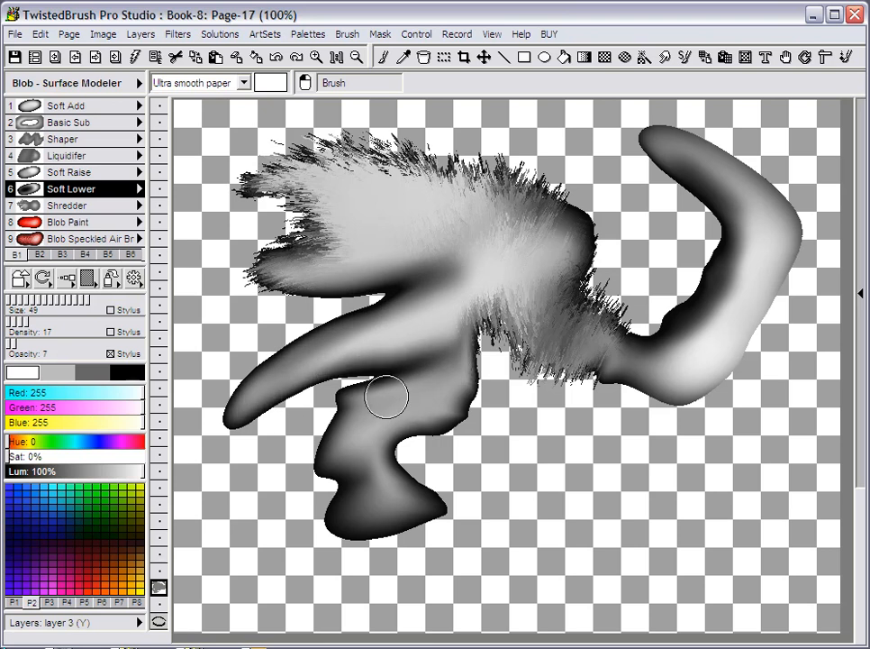
{"action": "left_click_drag", "start_coordinate": [368, 426], "coordinate": [423, 368]}
- Add a tapering leg running diagonally down from the base of the curved arm with Soft Add
{"action": "left_click", "coordinate": [100, 107]}
{"action": "mouse_move", "coordinate": [600, 491]}
{"action": "left_mouse_down"}
{"action": "mouse_move", "coordinate": [535, 491]}
{"action": "mouse_move", "coordinate": [665, 424]}
{"action": "mouse_move", "coordinate": [649, 429]}
{"action": "mouse_move", "coordinate": [694, 391]}
{"action": "mouse_move", "coordinate": [606, 447]}
{"action": "mouse_move", "coordinate": [631, 413]}
{"action": "mouse_move", "coordinate": [627, 459]}
{"action": "mouse_move", "coordinate": [669, 397]}
{"action": "mouse_move", "coordinate": [657, 360]}
{"action": "left_mouse_up"}
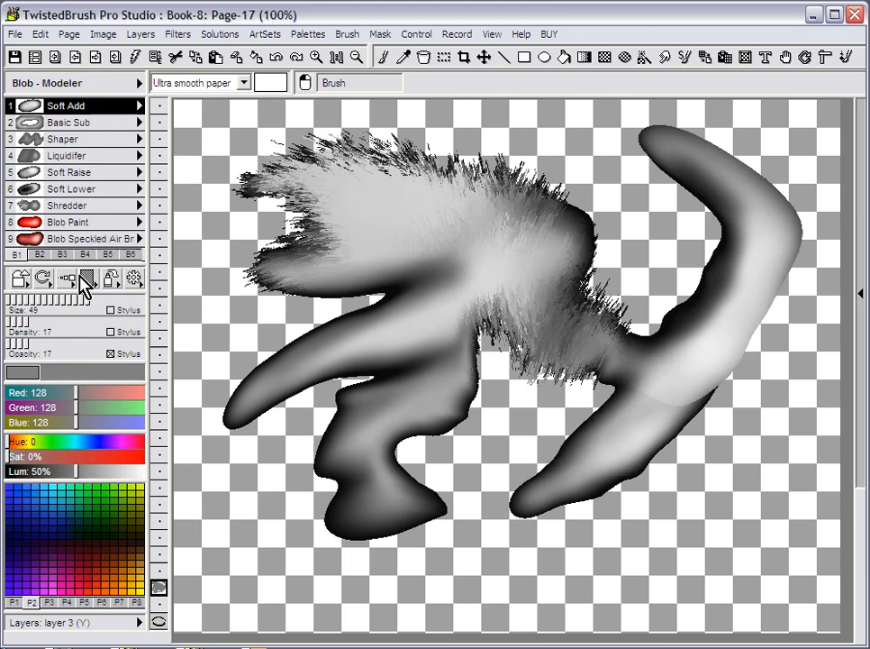
- Color the form with Blob Paint: red on the furry upper part, orange-brown on the body and limbs, blue on the curved arm and leg
{"action": "left_click", "coordinate": [89, 222]}
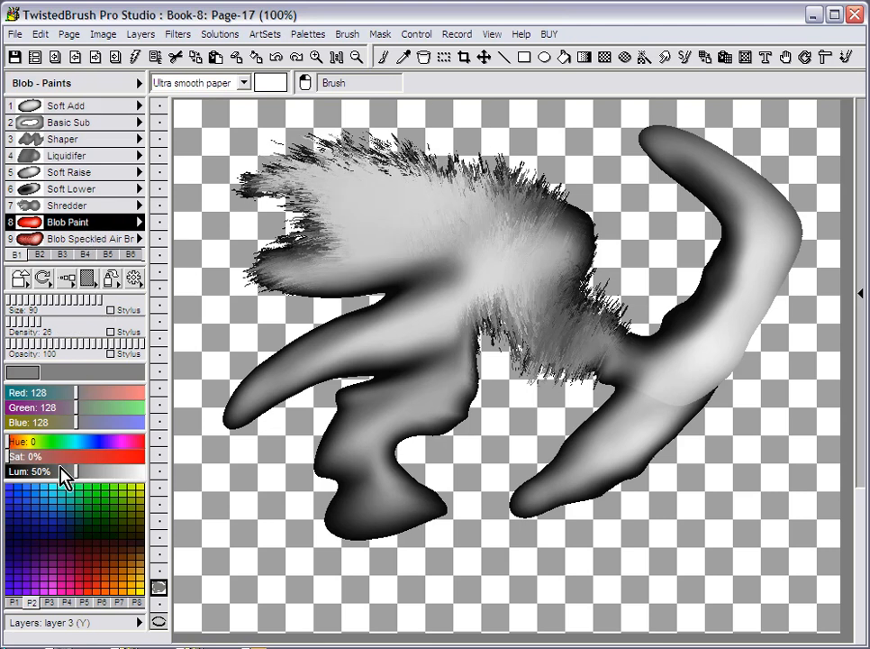
{"action": "left_click_drag", "start_coordinate": [94, 529], "coordinate": [101, 560]}
{"action": "mouse_move", "coordinate": [346, 202]}
{"action": "left_mouse_down"}
{"action": "mouse_move", "coordinate": [403, 149]}
{"action": "mouse_move", "coordinate": [415, 205]}
{"action": "mouse_move", "coordinate": [447, 257]}
{"action": "mouse_move", "coordinate": [397, 302]}
{"action": "left_mouse_up"}
{"action": "left_click", "coordinate": [113, 559]}
{"action": "mouse_move", "coordinate": [459, 237]}
{"action": "left_mouse_down"}
{"action": "mouse_move", "coordinate": [335, 318]}
{"action": "mouse_move", "coordinate": [358, 366]}
{"action": "mouse_move", "coordinate": [272, 400]}
{"action": "left_mouse_up"}
{"action": "mouse_move", "coordinate": [405, 339]}
{"action": "left_mouse_down"}
{"action": "mouse_move", "coordinate": [450, 334]}
{"action": "mouse_move", "coordinate": [370, 443]}
{"action": "mouse_move", "coordinate": [665, 276]}
{"action": "left_mouse_up"}
{"action": "left_click_drag", "start_coordinate": [30, 516], "coordinate": [31, 497]}
{"action": "mouse_move", "coordinate": [523, 352]}
{"action": "left_mouse_down"}
{"action": "mouse_move", "coordinate": [707, 340]}
{"action": "mouse_move", "coordinate": [649, 142]}
{"action": "left_mouse_up"}
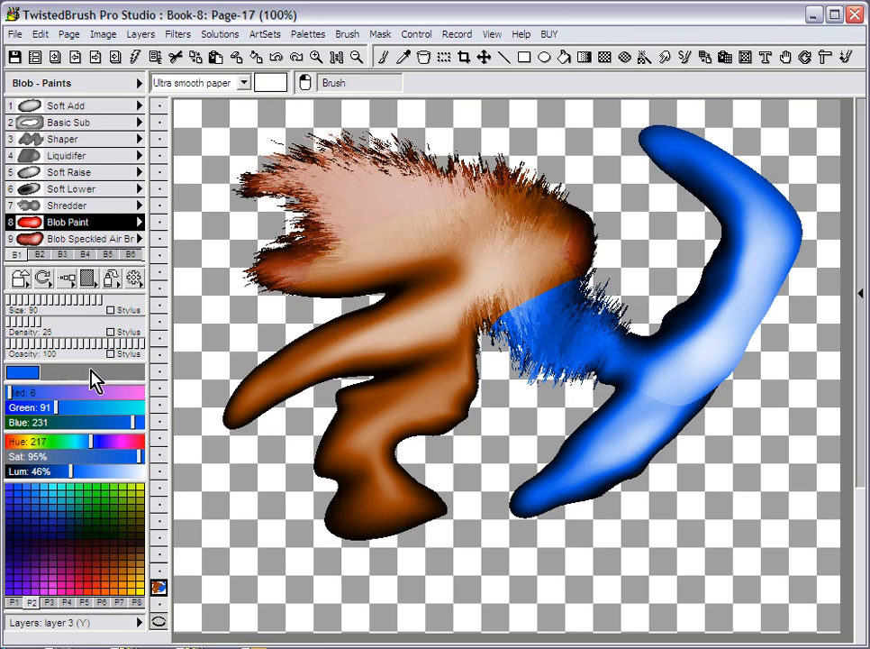
- Speckle the finger, neck, curved arm and leg with orange-brown and then red using the Blob Speckled Air Brush
{"action": "left_click", "coordinate": [106, 240]}
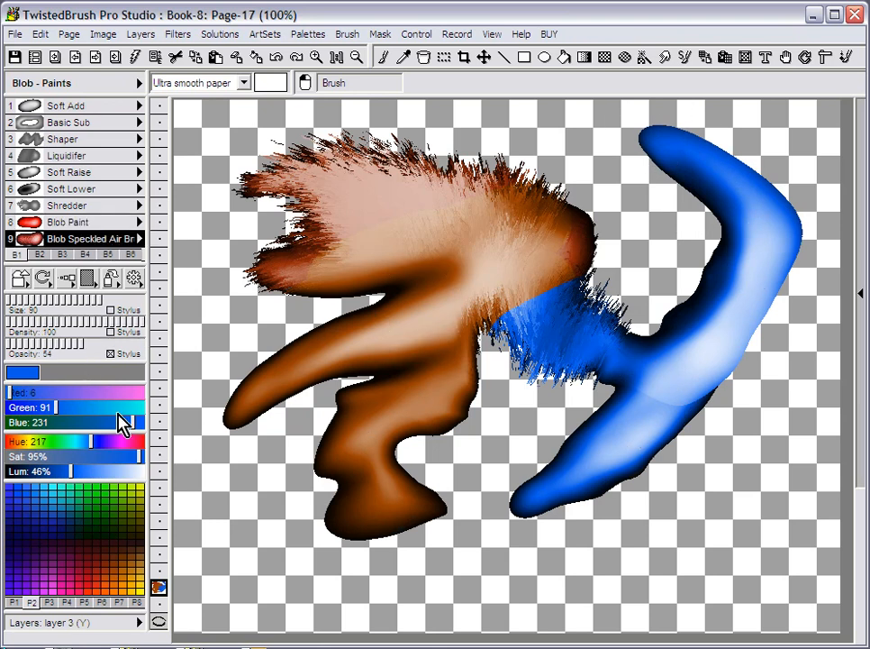
{"action": "mouse_move", "coordinate": [63, 522]}
{"action": "left_mouse_down"}
{"action": "mouse_move", "coordinate": [96, 554]}
{"action": "mouse_move", "coordinate": [98, 579]}
{"action": "left_mouse_up"}
{"action": "mouse_move", "coordinate": [408, 354]}
{"action": "left_mouse_down"}
{"action": "mouse_move", "coordinate": [473, 301]}
{"action": "mouse_move", "coordinate": [389, 352]}
{"action": "mouse_move", "coordinate": [297, 315]}
{"action": "left_mouse_up"}
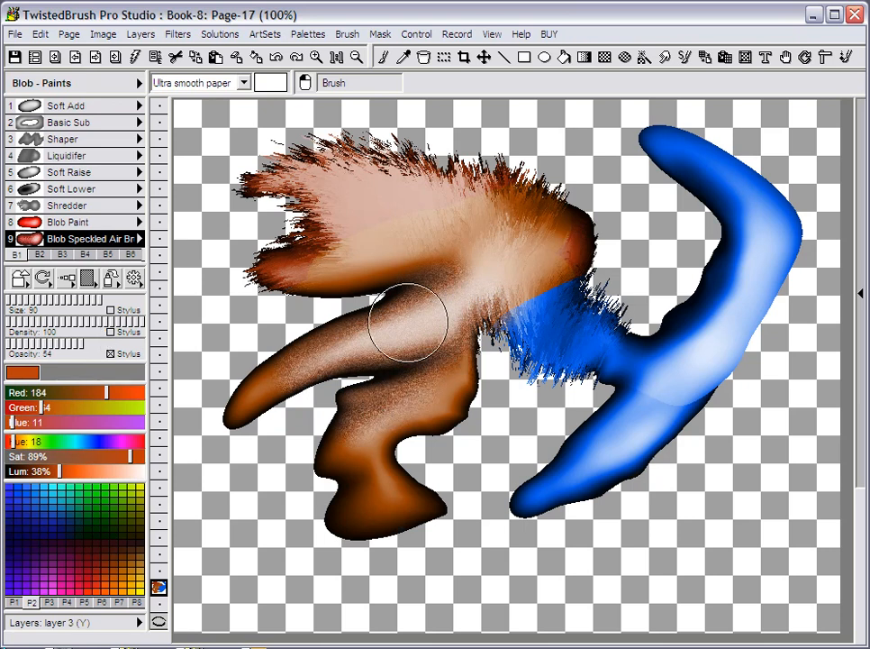
{"action": "mouse_move", "coordinate": [583, 404]}
{"action": "left_mouse_down"}
{"action": "mouse_move", "coordinate": [640, 405]}
{"action": "mouse_move", "coordinate": [515, 359]}
{"action": "mouse_move", "coordinate": [491, 493]}
{"action": "mouse_move", "coordinate": [443, 495]}
{"action": "left_mouse_up"}
{"action": "left_click", "coordinate": [113, 559]}
{"action": "mouse_move", "coordinate": [378, 340]}
{"action": "left_mouse_down"}
{"action": "mouse_move", "coordinate": [499, 291]}
{"action": "mouse_move", "coordinate": [751, 232]}
{"action": "mouse_move", "coordinate": [674, 165]}
{"action": "mouse_move", "coordinate": [674, 408]}
{"action": "left_mouse_up"}
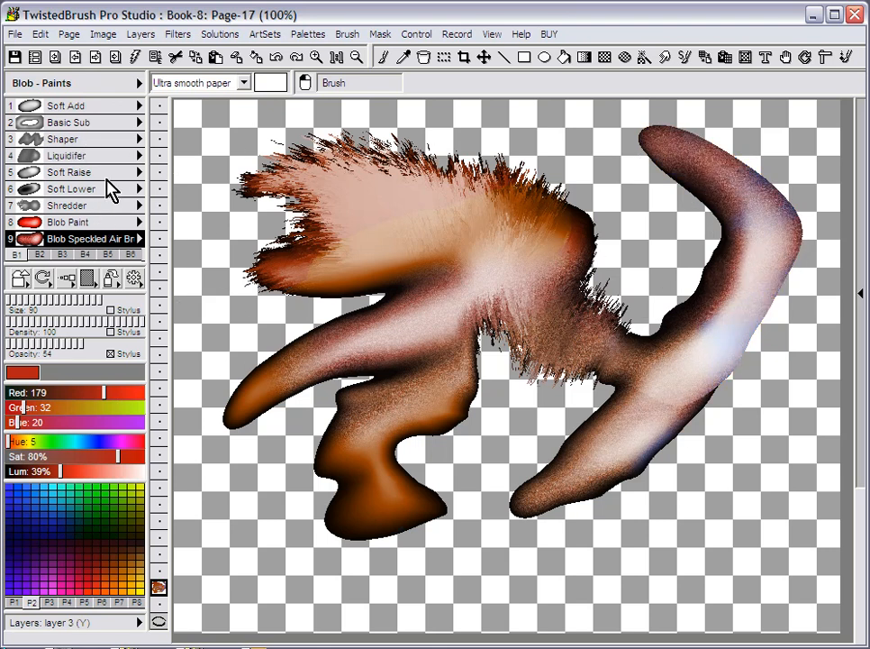
- Lighten the body's dark right edge and the fur around the gap beneath it with Soft Raise
{"action": "left_click", "coordinate": [99, 172]}
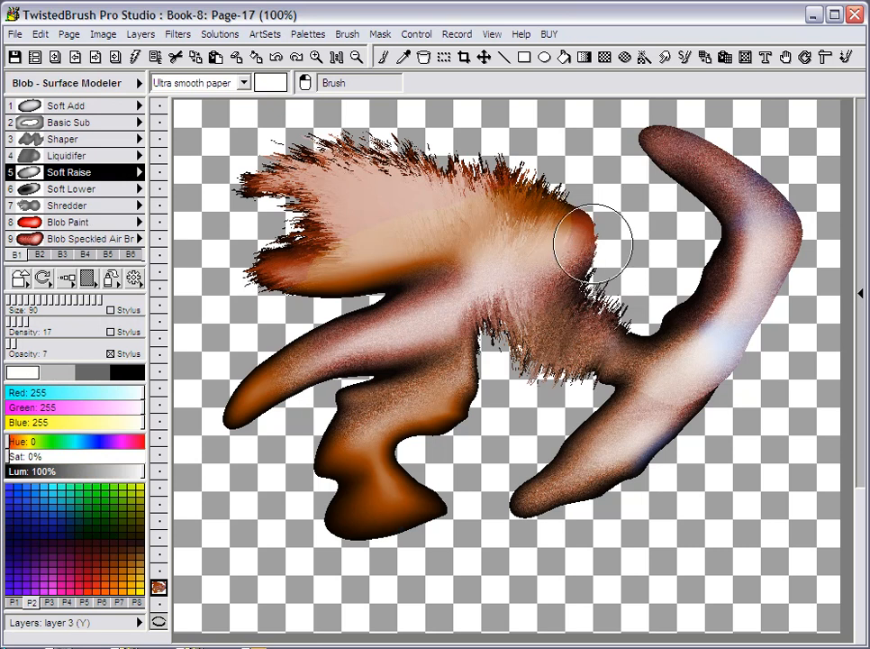
{"action": "left_click_drag", "start_coordinate": [594, 243], "coordinate": [566, 278]}
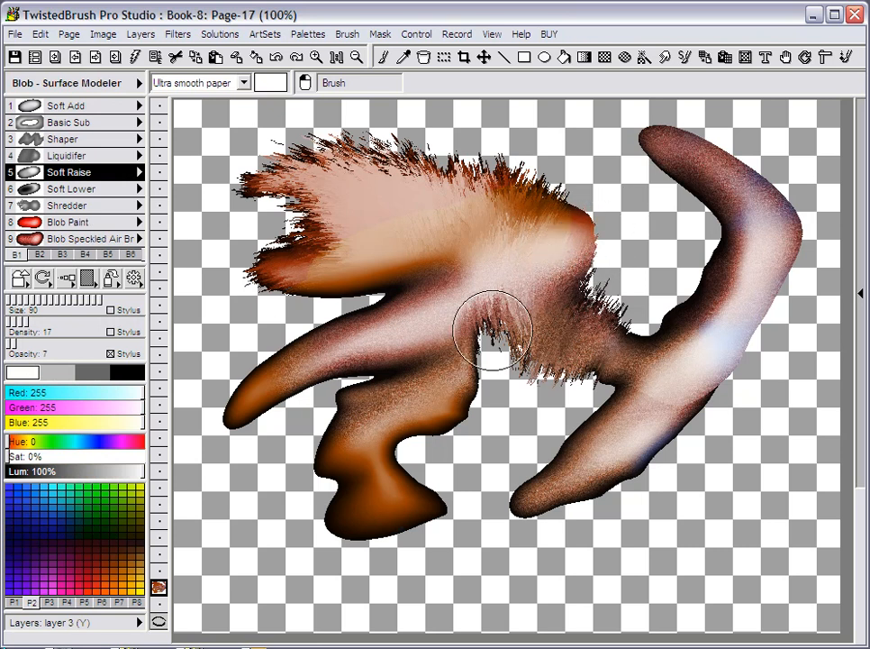